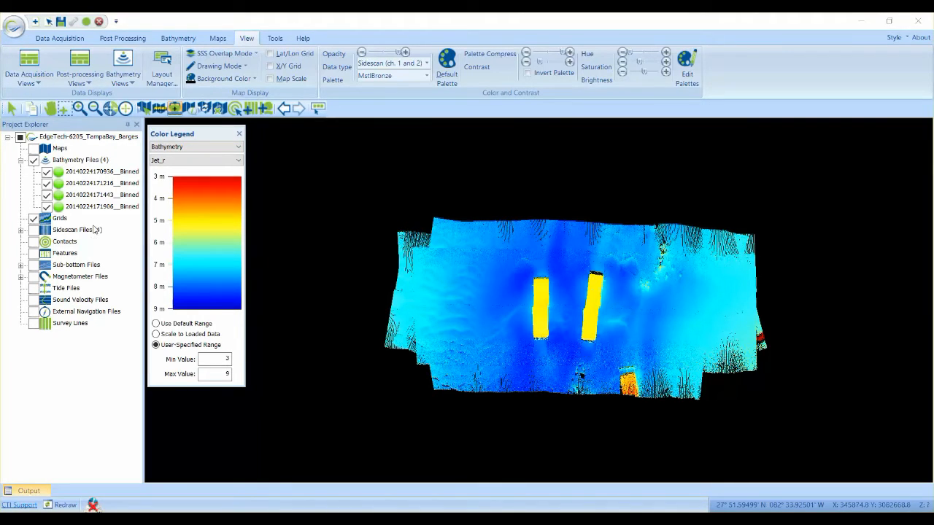
# - Select all four bathymetry files, start merging them, and advance to the error model settings
pyautogui.click(90, 172)
pyautogui.keyDown('shift'); pyautogui.click(82, 208); pyautogui.keyUp('shift')
pyautogui.rightClick(82, 209)
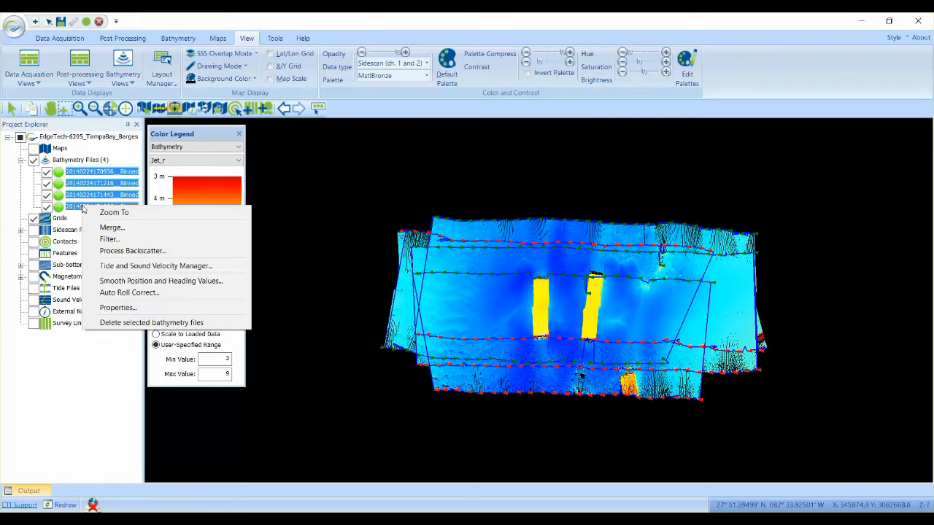
pyautogui.click(105, 225)
pyautogui.click(514, 388)
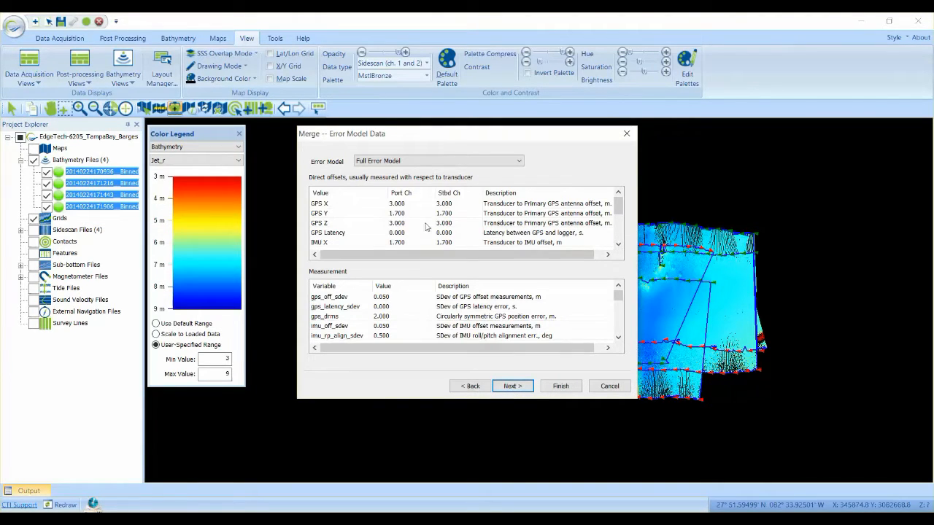
# - Set the merge error model to Sonar Provided Model
pyautogui.click(472, 161)
pyautogui.click(452, 178)
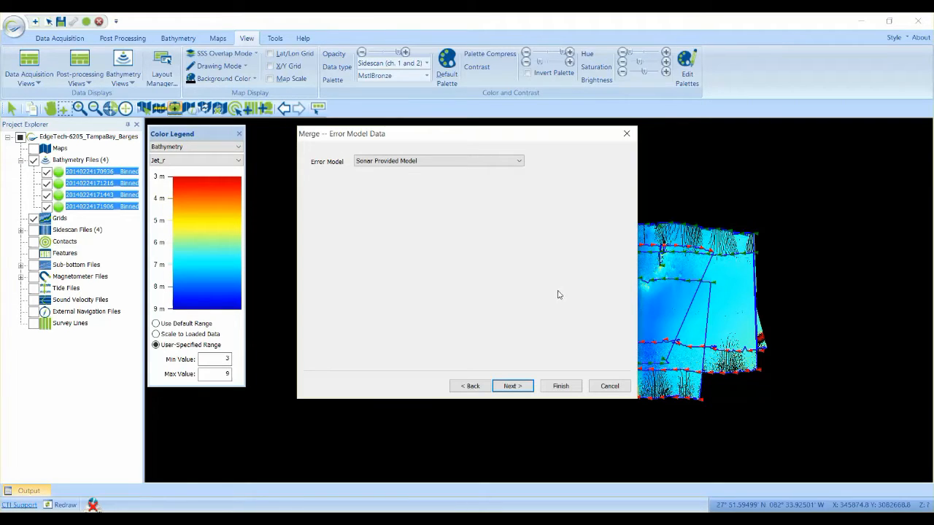
pyautogui.click(476, 161)
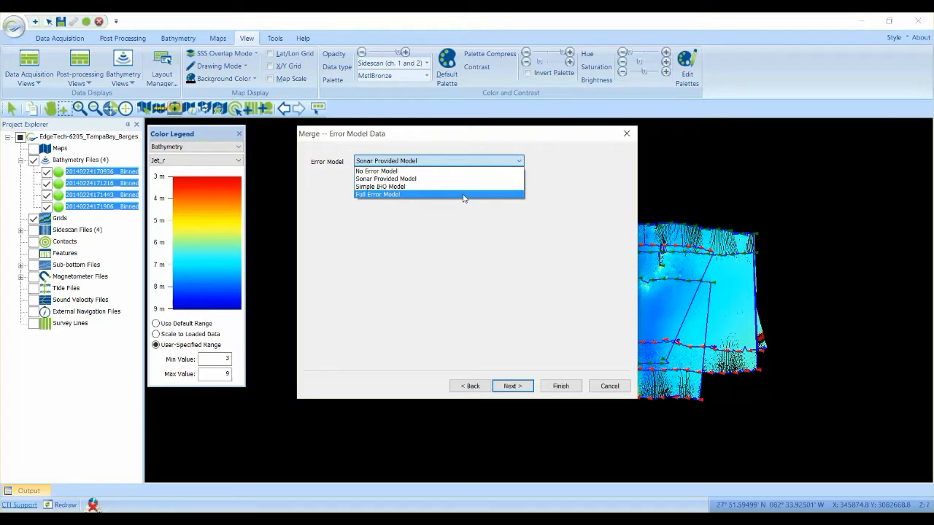
pyautogui.click(463, 180)
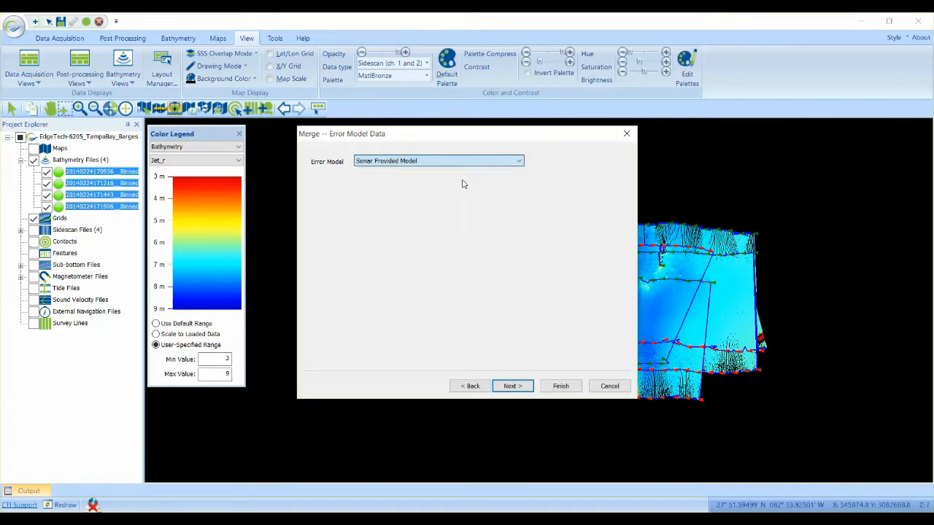
# - Switch the merge error model to Simple IHO Model
pyautogui.click(408, 164)
pyautogui.click(380, 187)
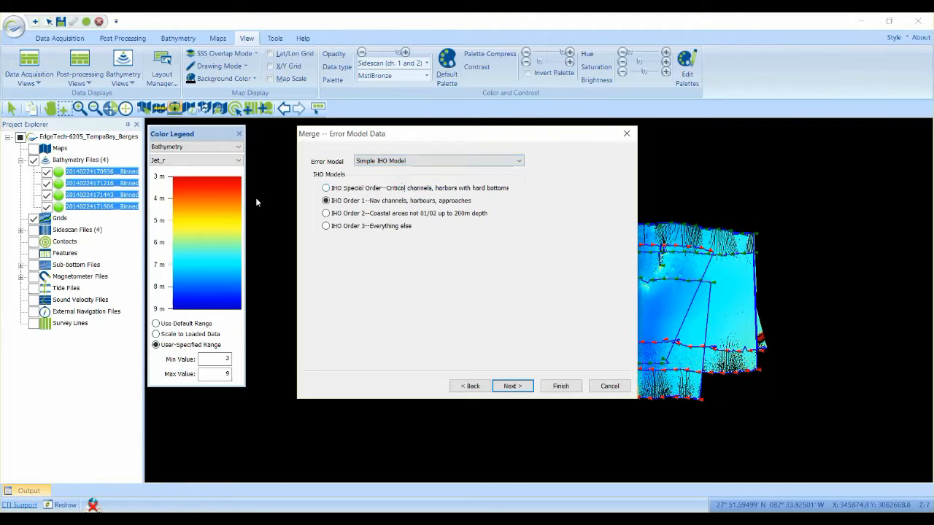
pyautogui.click(0, 425)
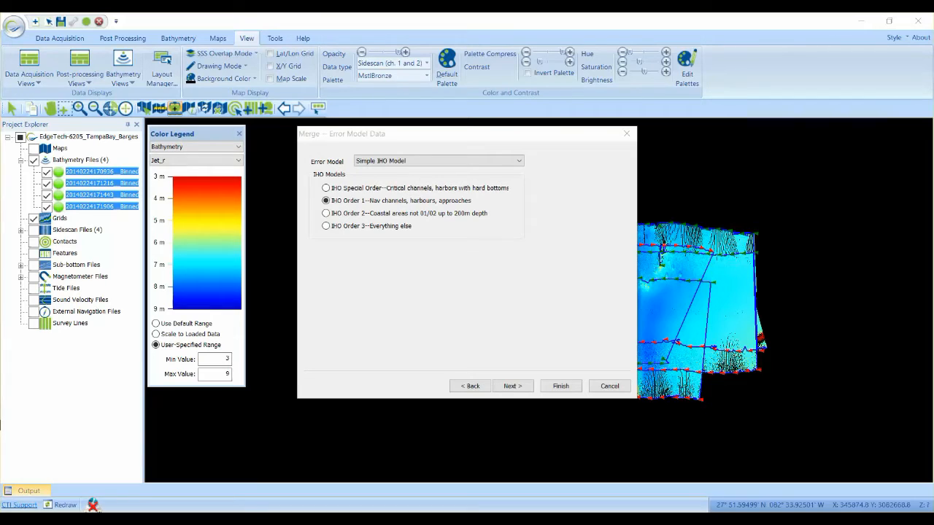
# - Set the merge error model to Full Error Model, review its offsets and measurement deviations, and finish the merge
pyautogui.click(375, 161)
pyautogui.click(377, 194)
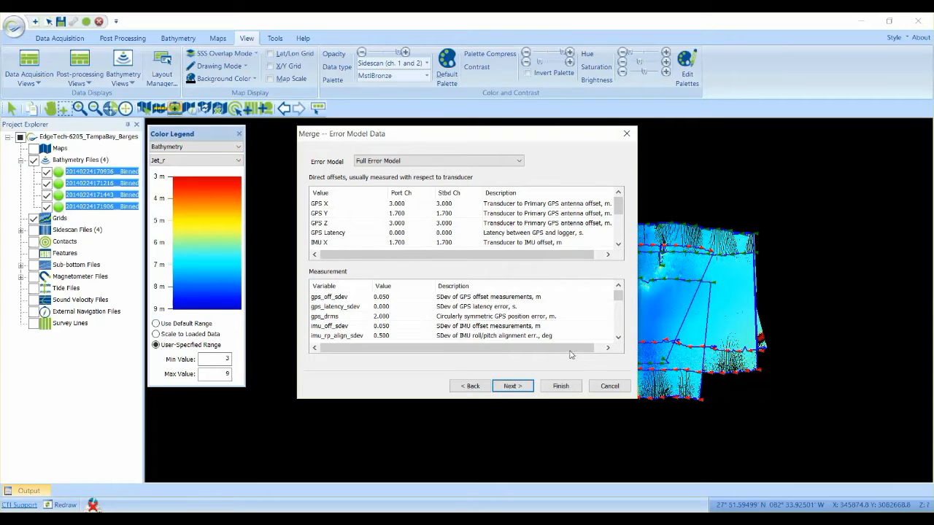
pyautogui.scroll(-3, 619, 211)
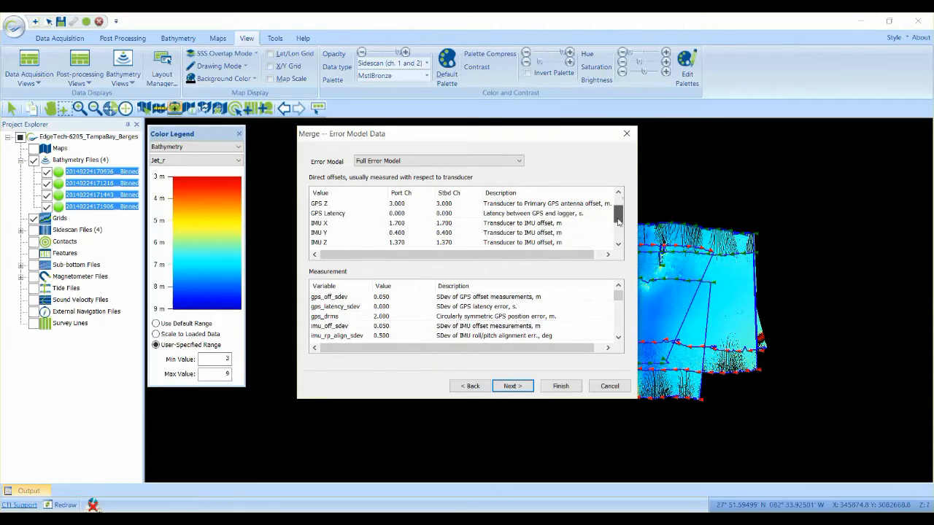
pyautogui.moveTo(618, 297); pyautogui.dragTo(619, 330)
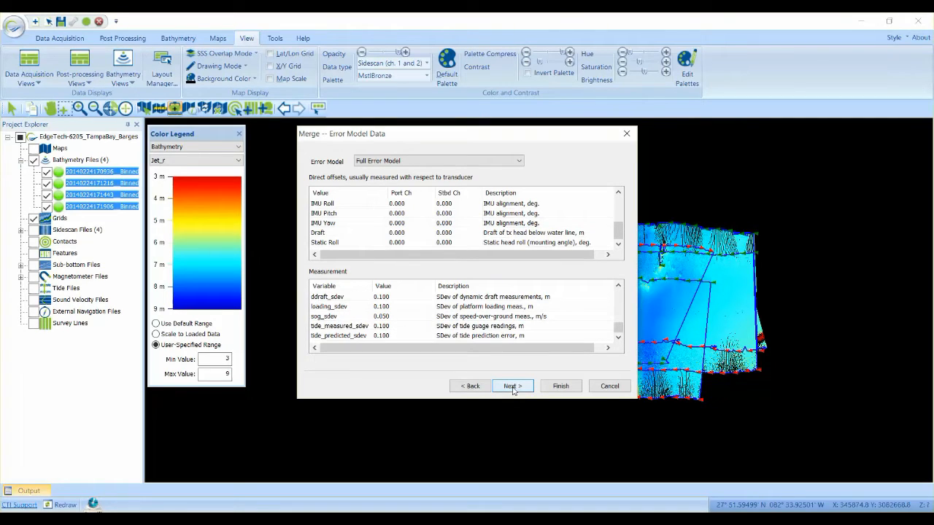
pyautogui.click(513, 386)
pyautogui.click(558, 386)
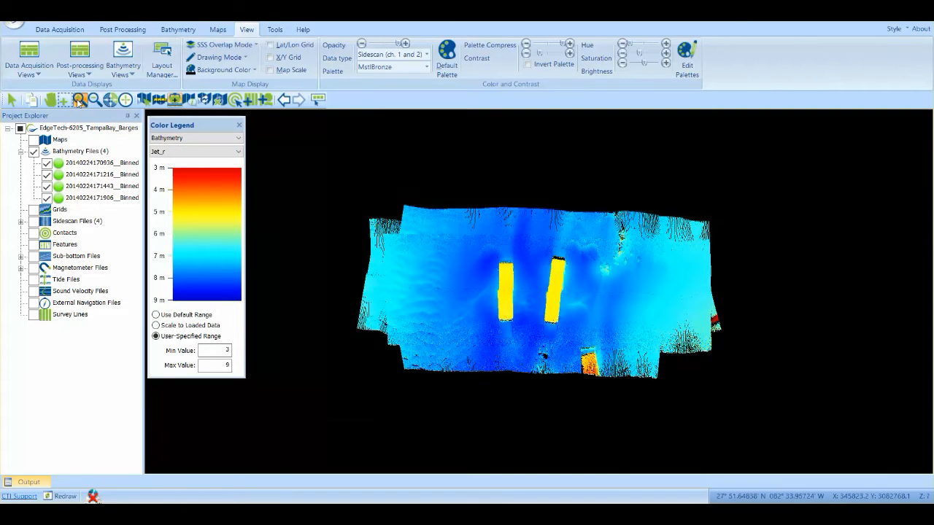
# - Start a new bathymetry grid and draw its extents around the whole survey, about 345944–346240 east and 3082574–3082713 north
pyautogui.click(80, 101)
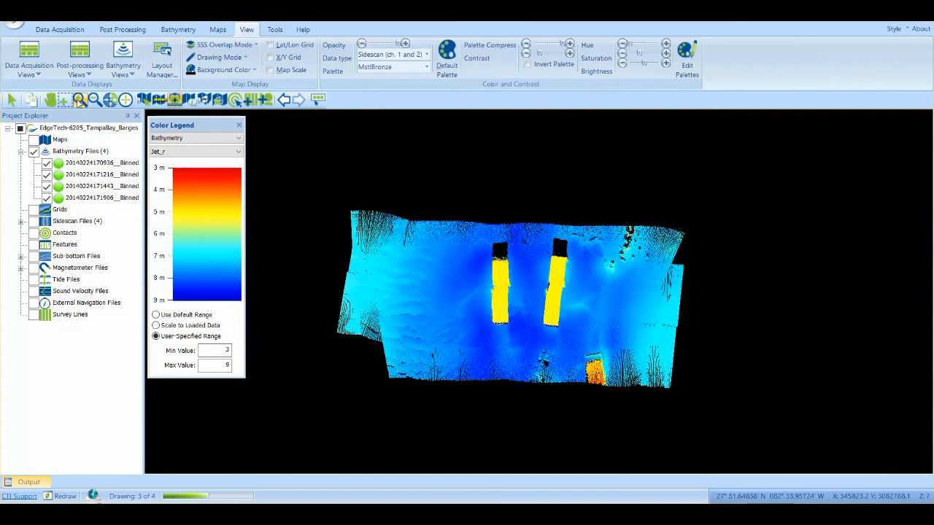
pyautogui.click(58, 212)
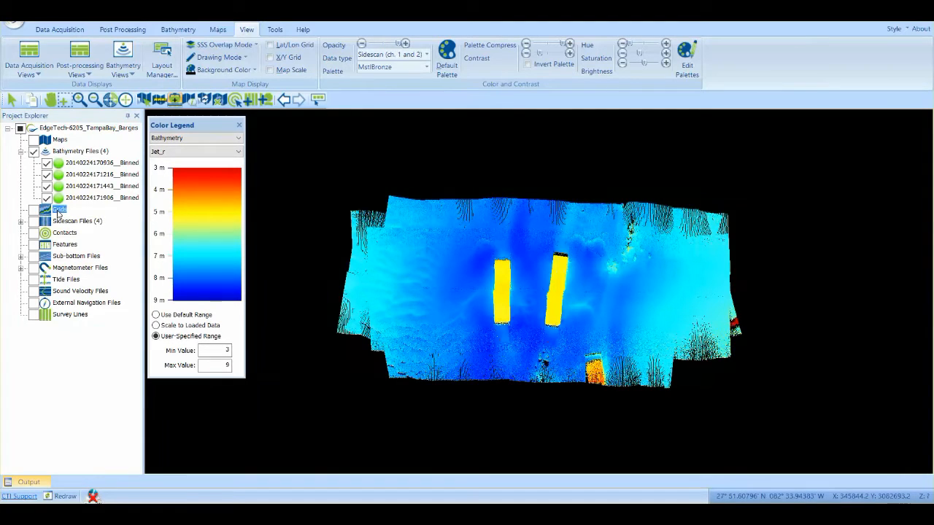
pyautogui.rightClick(58, 211)
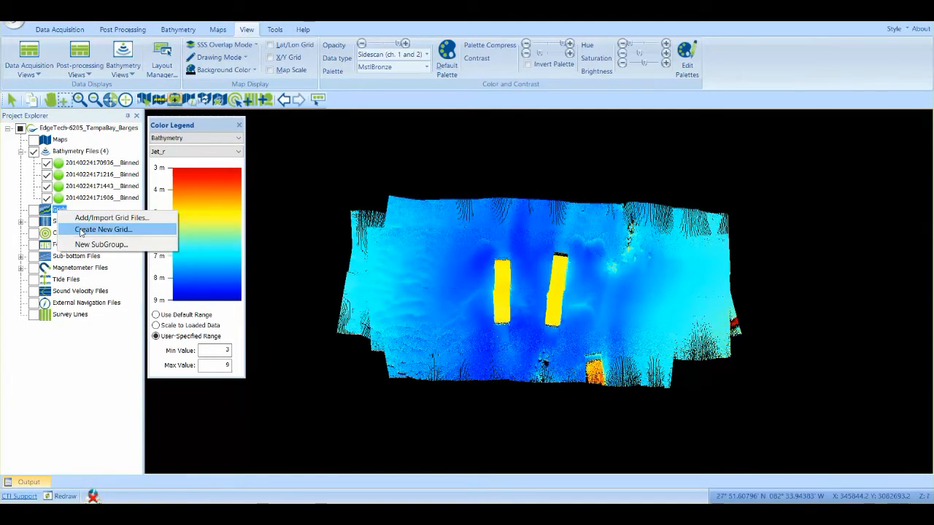
pyautogui.click(87, 227)
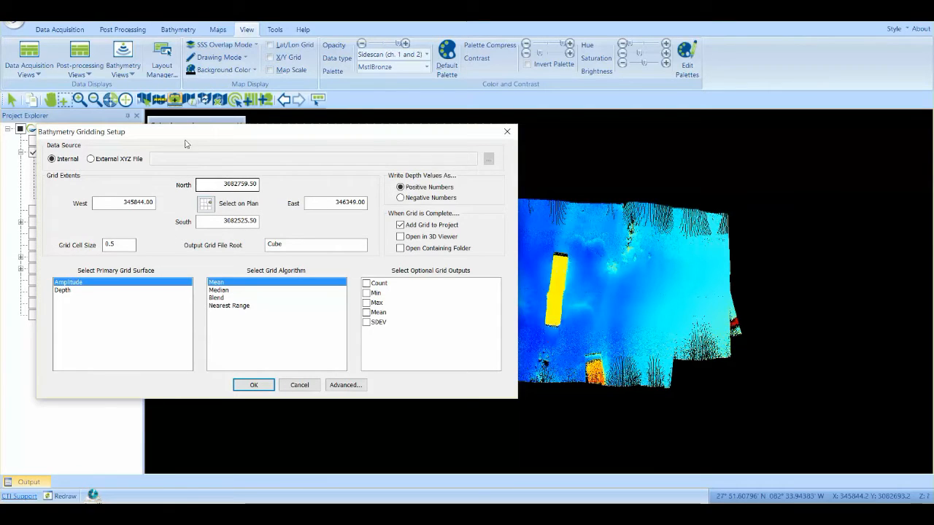
pyautogui.moveTo(186, 139); pyautogui.dragTo(160, 76)
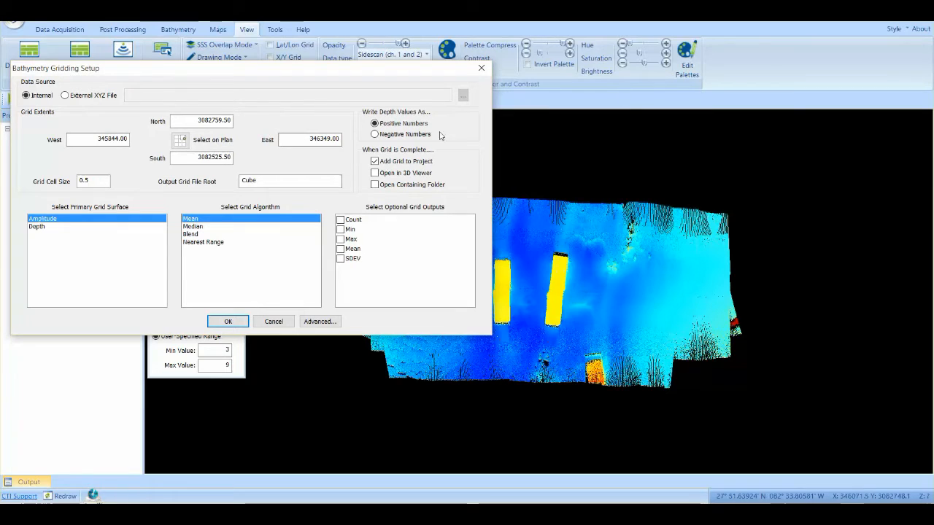
pyautogui.moveTo(383, 77); pyautogui.dragTo(376, 23)
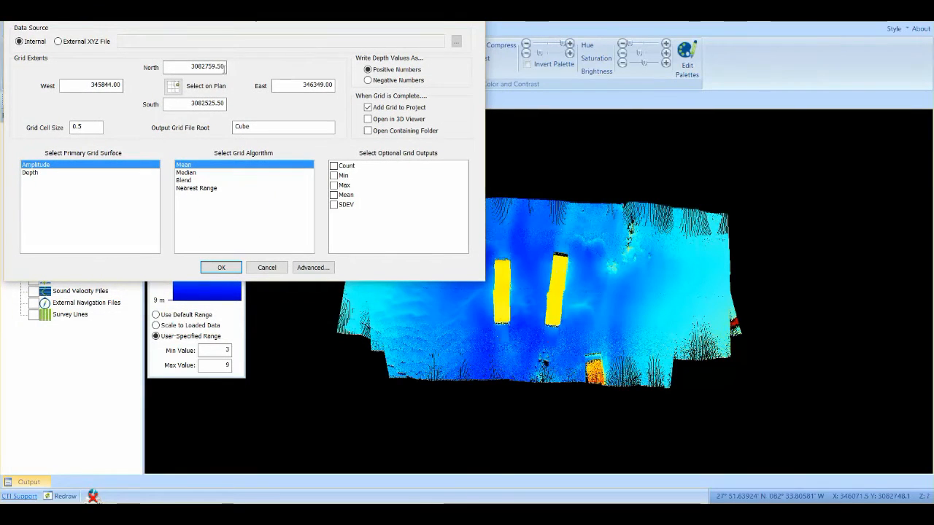
pyautogui.click(173, 86)
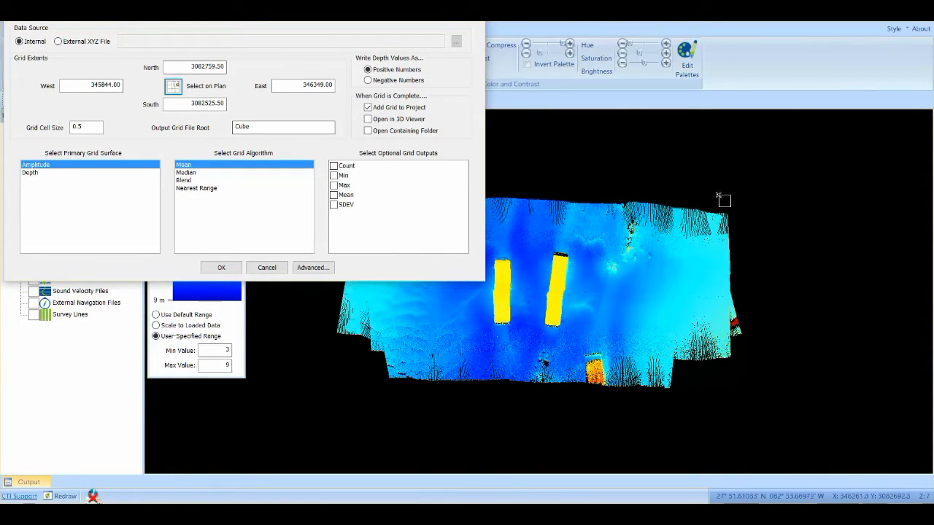
pyautogui.moveTo(765, 183); pyautogui.dragTo(302, 398)
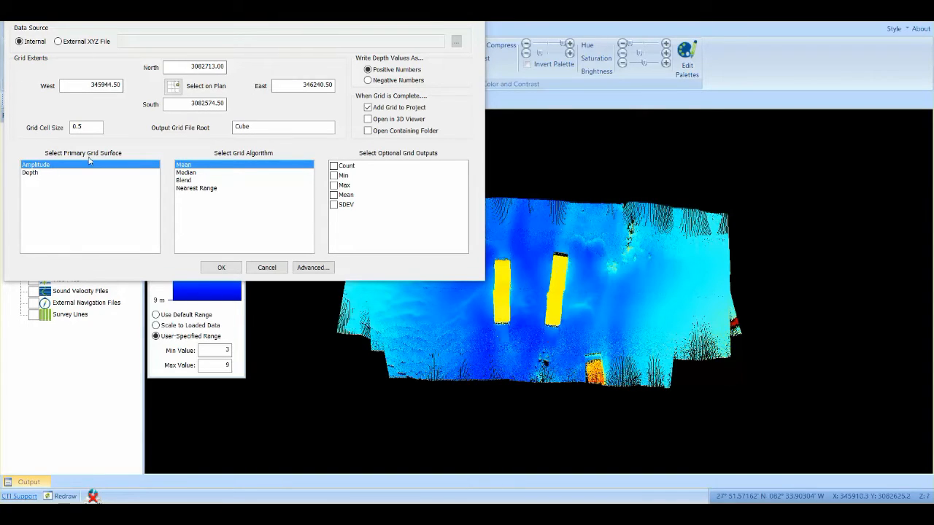
# - Create the grid with Depth as primary surface and the CUBE algorithm, excluding the Hypothesis Count and Hypothesis Strength outputs
pyautogui.click(31, 173)
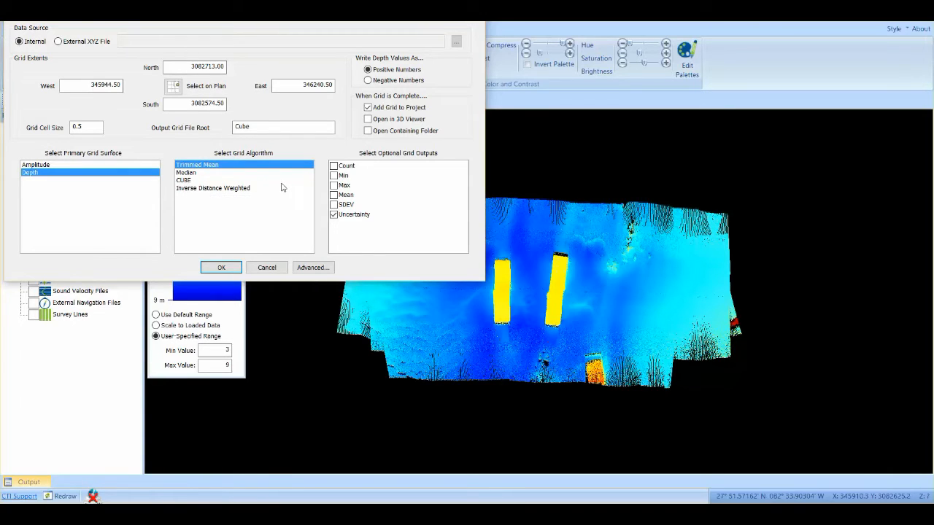
pyautogui.click(190, 183)
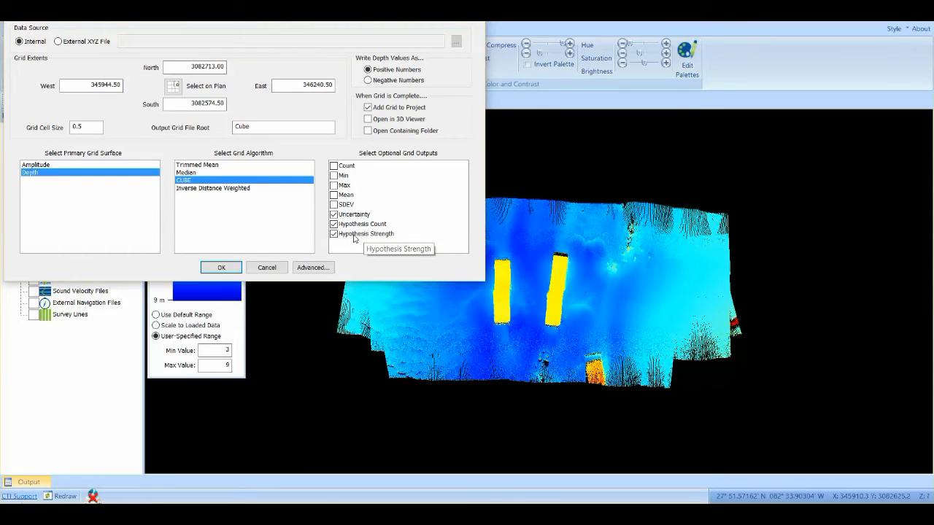
pyautogui.click(334, 224)
pyautogui.click(333, 233)
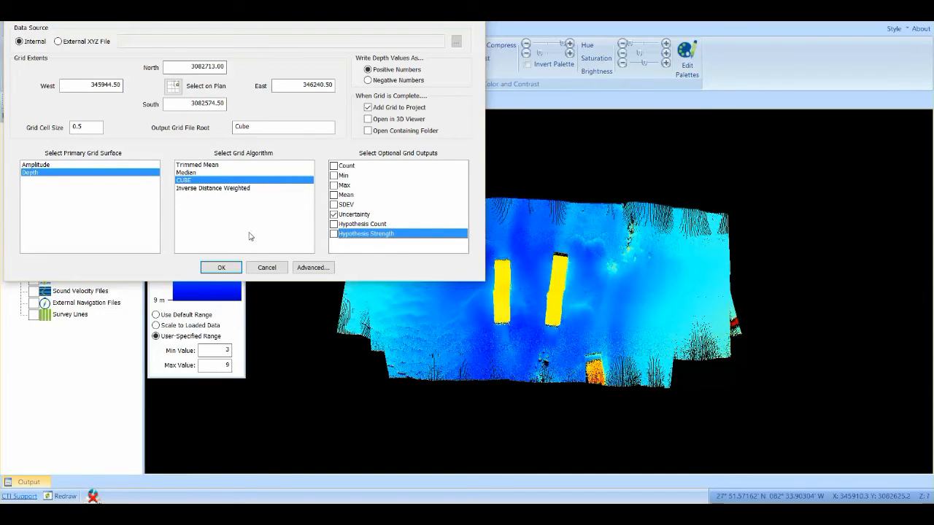
pyautogui.click(221, 268)
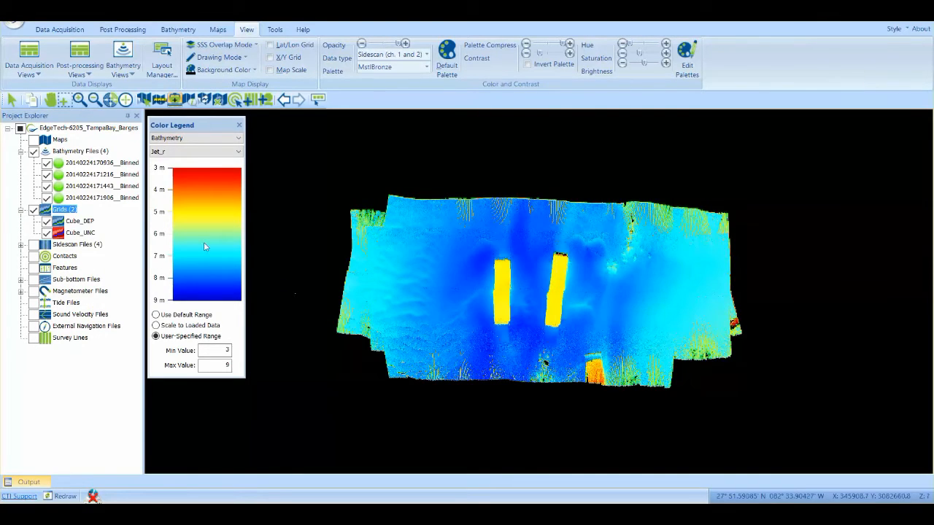
# - Hide the bathymetry files and set the color legend to the Standard Deviation data type
pyautogui.click(33, 152)
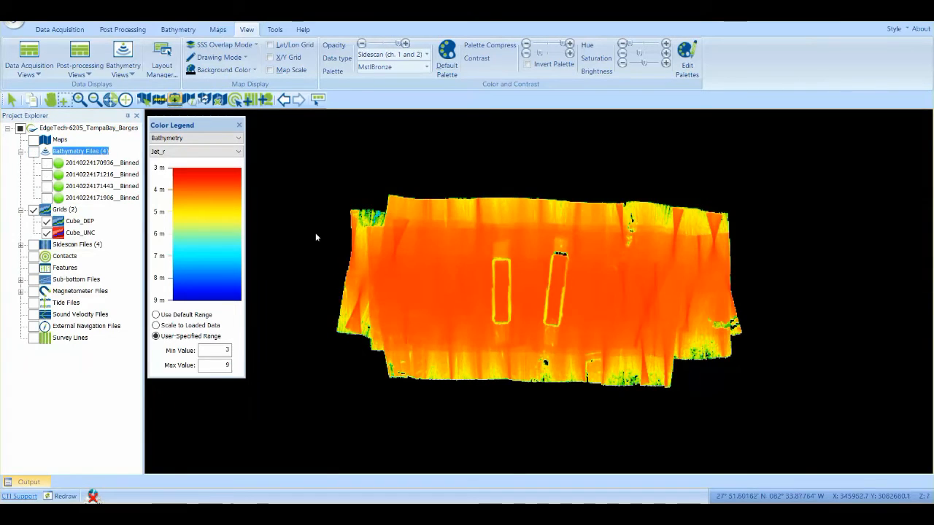
pyautogui.click(189, 138)
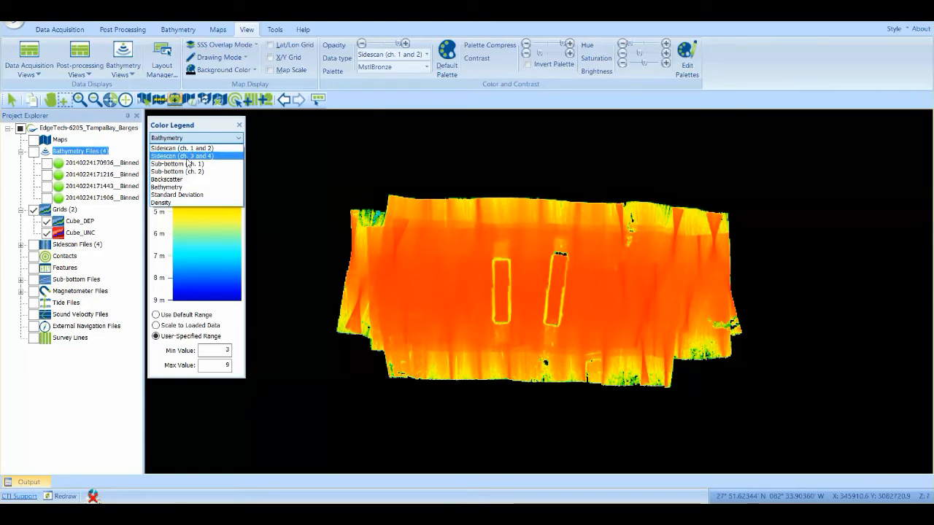
pyautogui.click(184, 196)
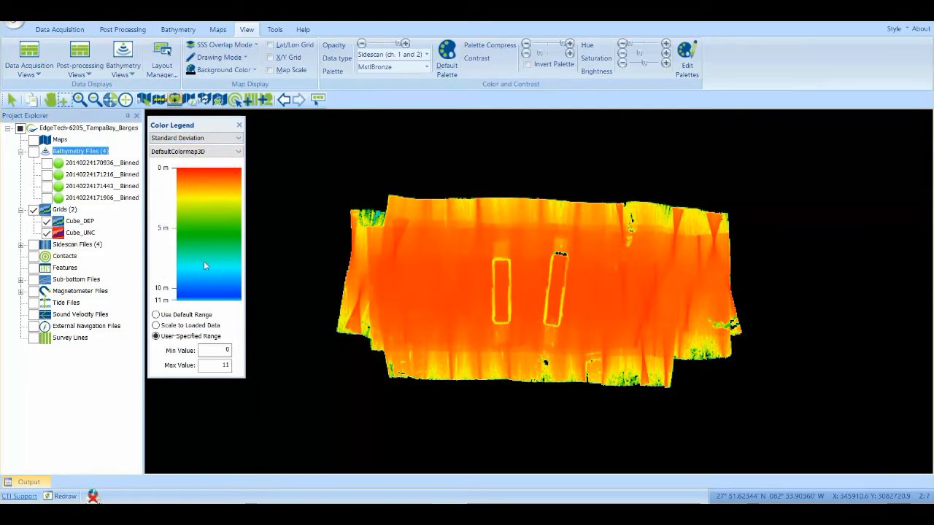
# - Try scaling the Standard Deviation colors to the loaded data, and return to the user-specified range
pyautogui.click(164, 329)
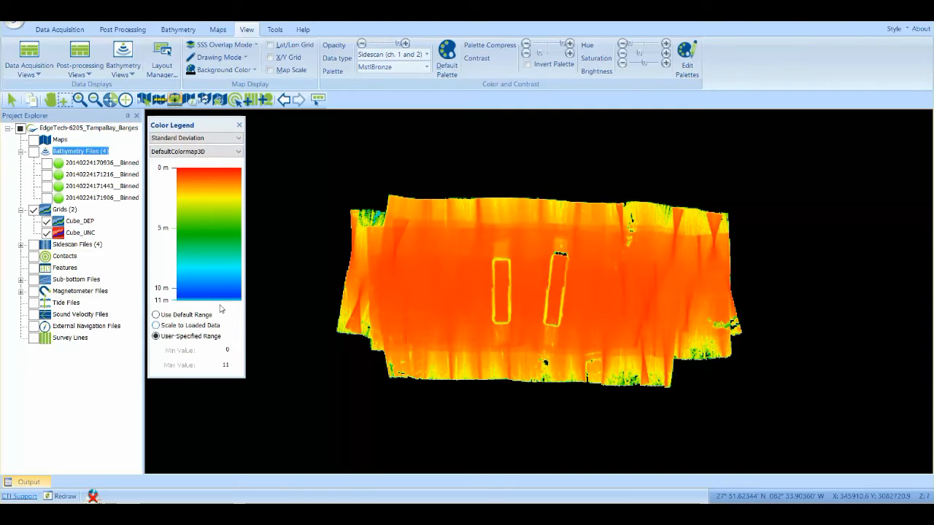
pyautogui.click(156, 326)
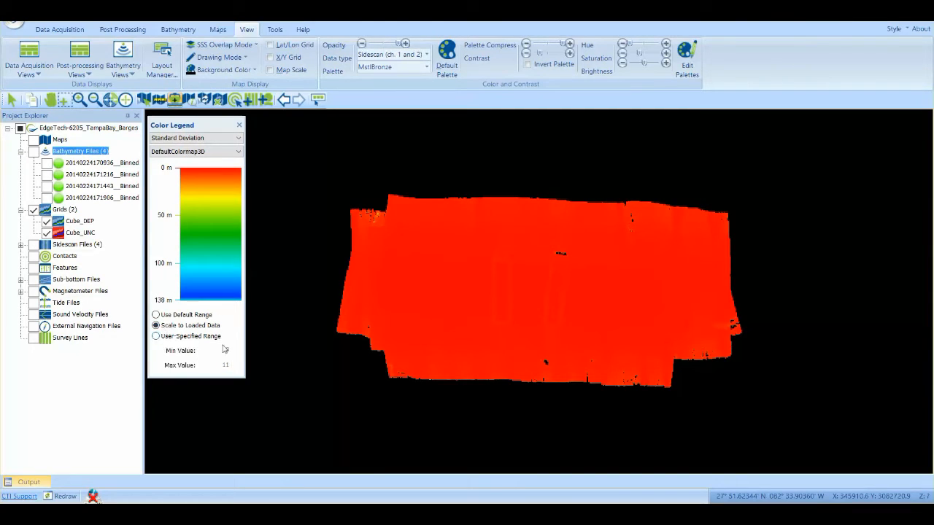
pyautogui.click(156, 337)
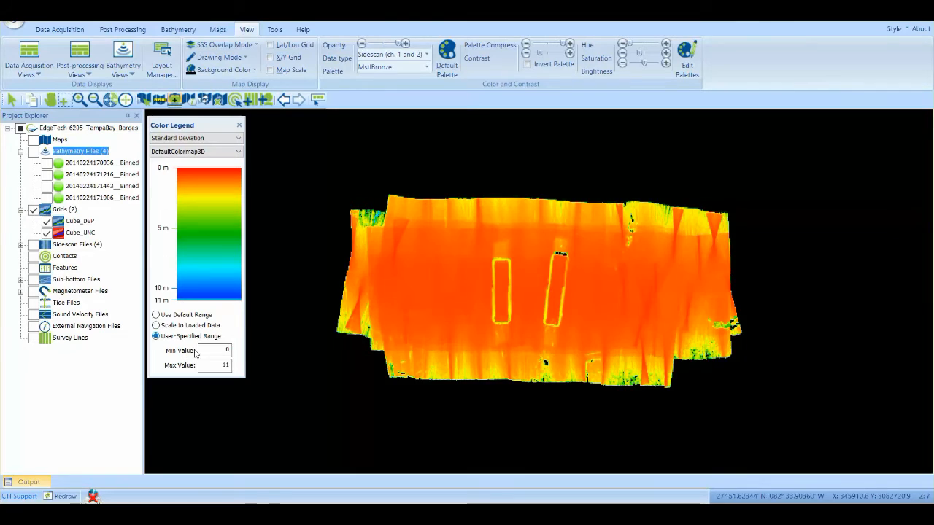
# - Set the Standard Deviation color range's maximum value to 2 and hide the Cube_UNC grid
pyautogui.doubleClick(216, 365)
pyautogui.write('2')
pyautogui.click(217, 351)
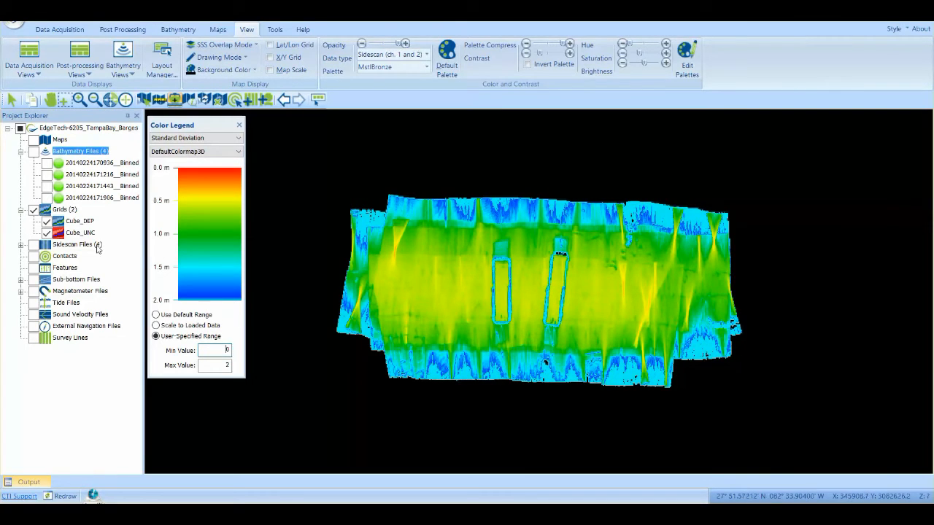
pyautogui.click(47, 232)
pyautogui.click(78, 231)
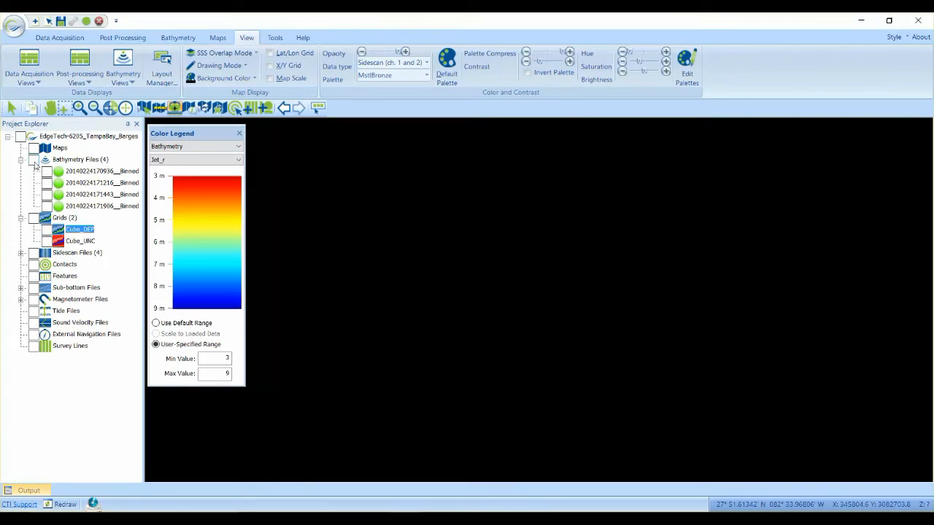
# - Show the bathymetry files again and set the bathymetry drawing mode to Draw Backscatter
pyautogui.click(33, 159)
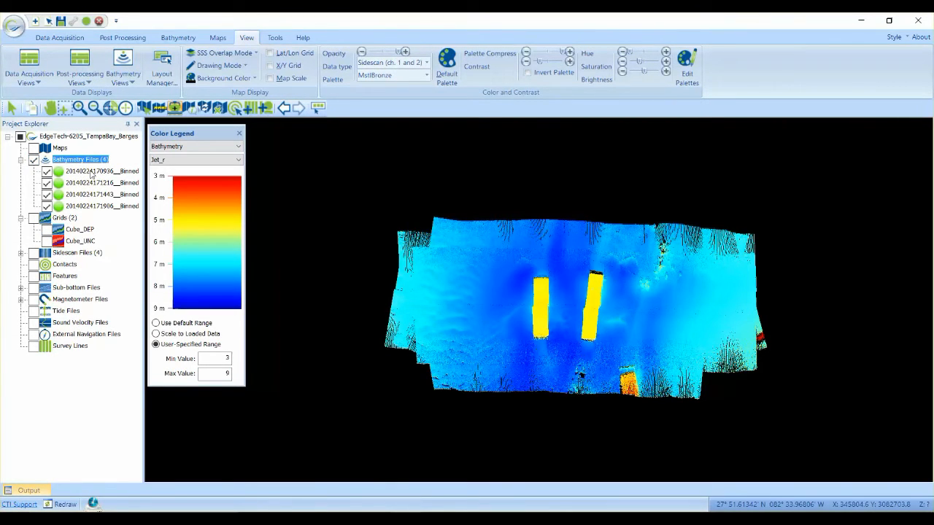
pyautogui.click(207, 66)
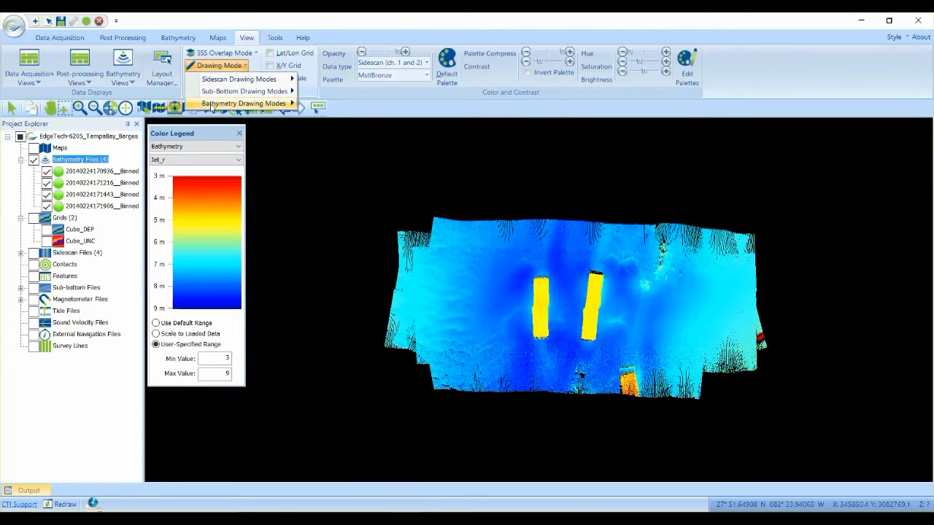
pyautogui.moveTo(256, 108)
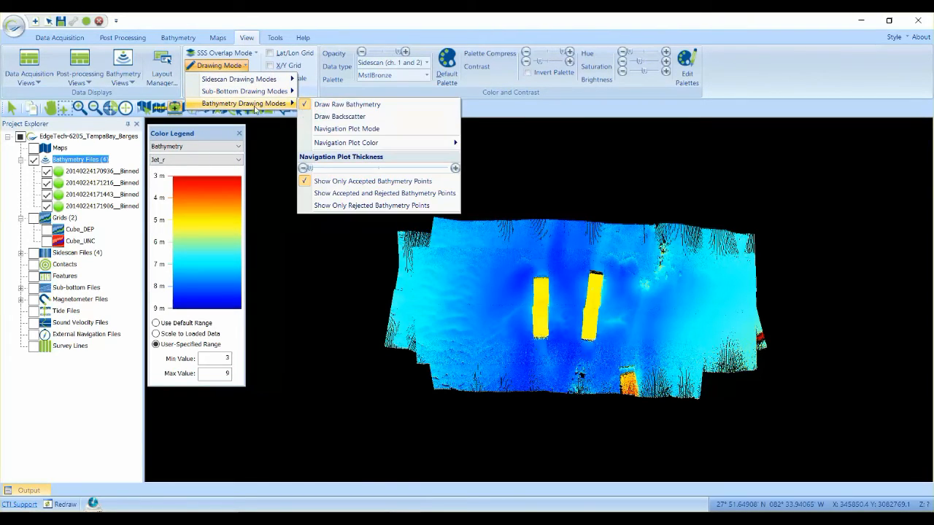
pyautogui.click(340, 117)
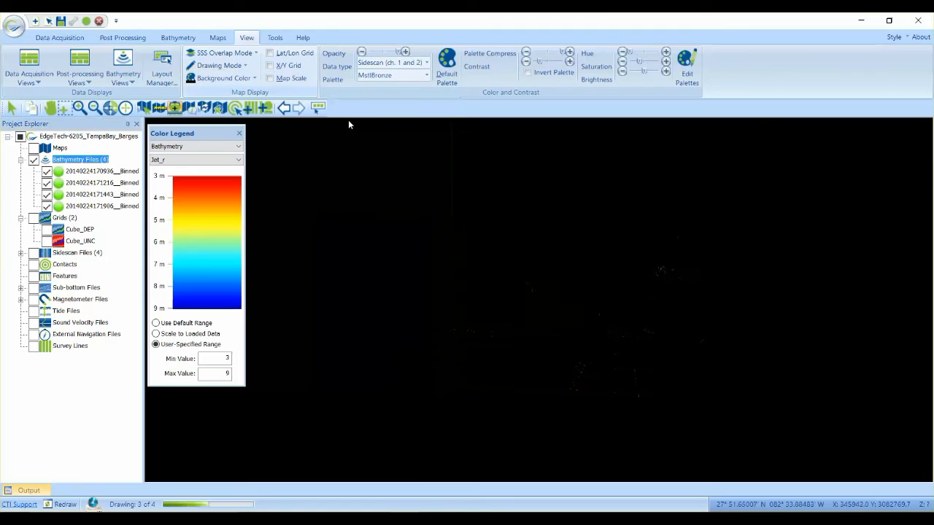
# - Set the color legend to the Backscatter data type and scale its colors to the loaded data
pyautogui.click(193, 147)
pyautogui.click(179, 187)
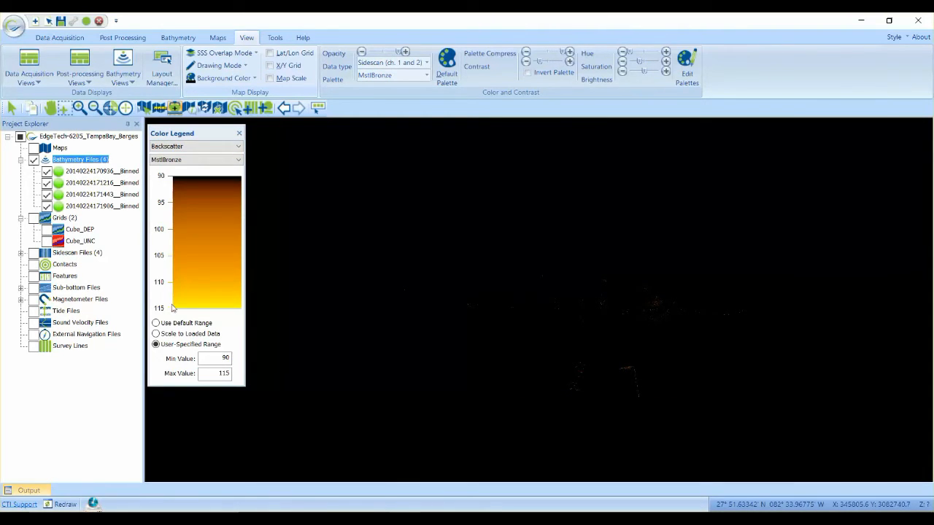
pyautogui.click(156, 333)
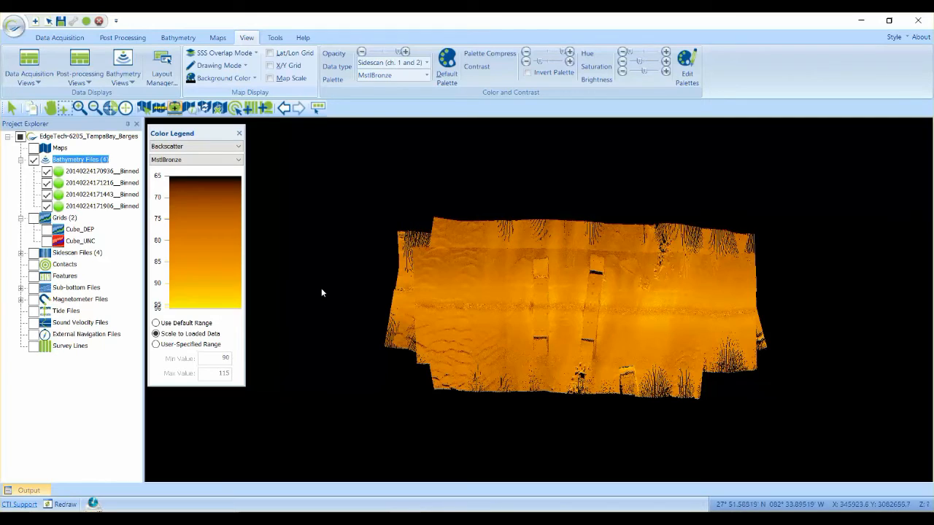
# - Process the backscatter of all four bathymetry files with an EGN table cell size of 0.25
pyautogui.click(178, 37)
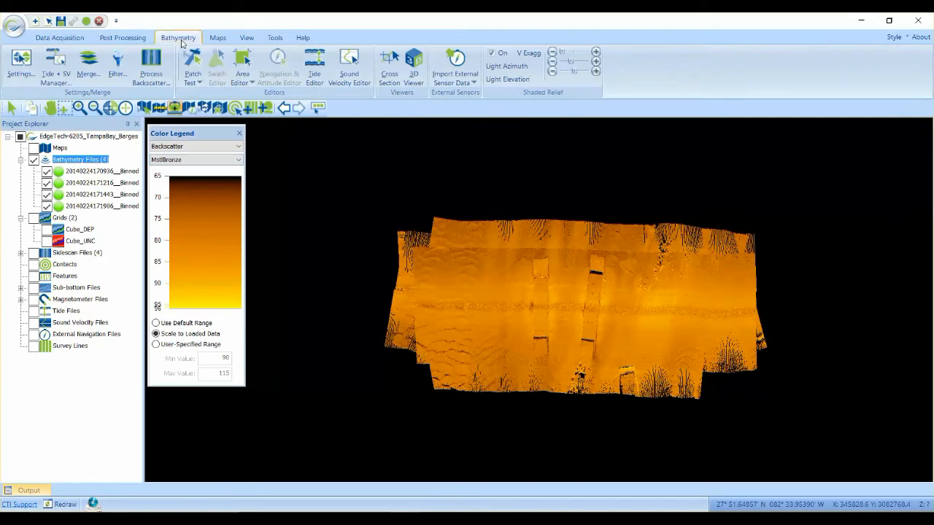
pyautogui.click(150, 62)
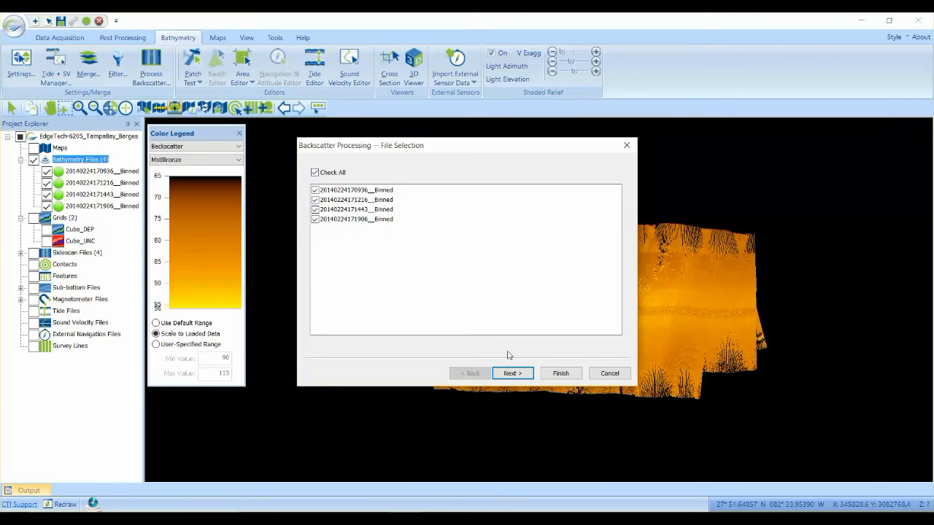
pyautogui.click(512, 373)
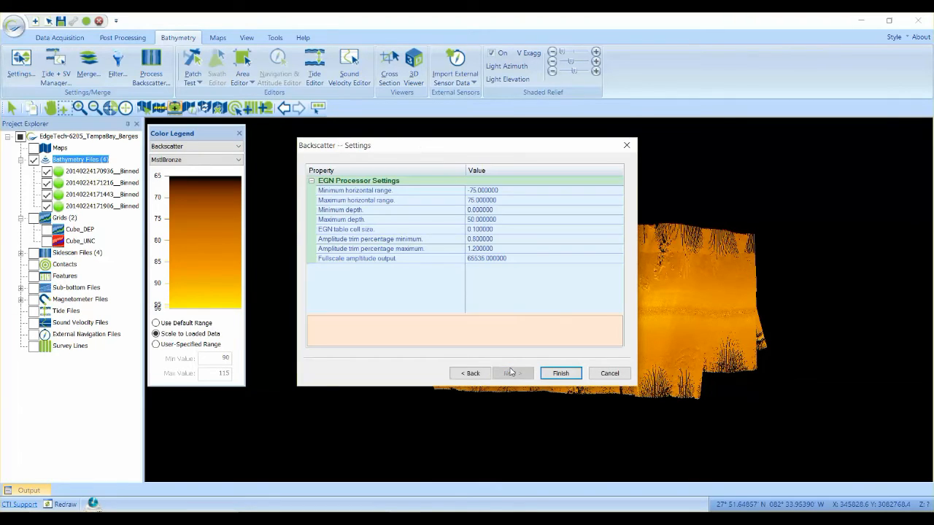
pyautogui.click(502, 231)
pyautogui.write('0.25')
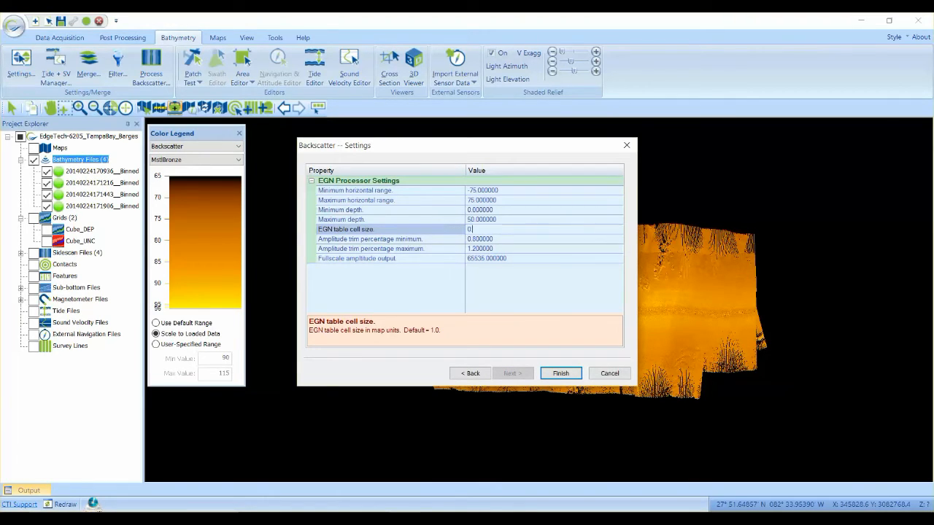
pyautogui.click(562, 373)
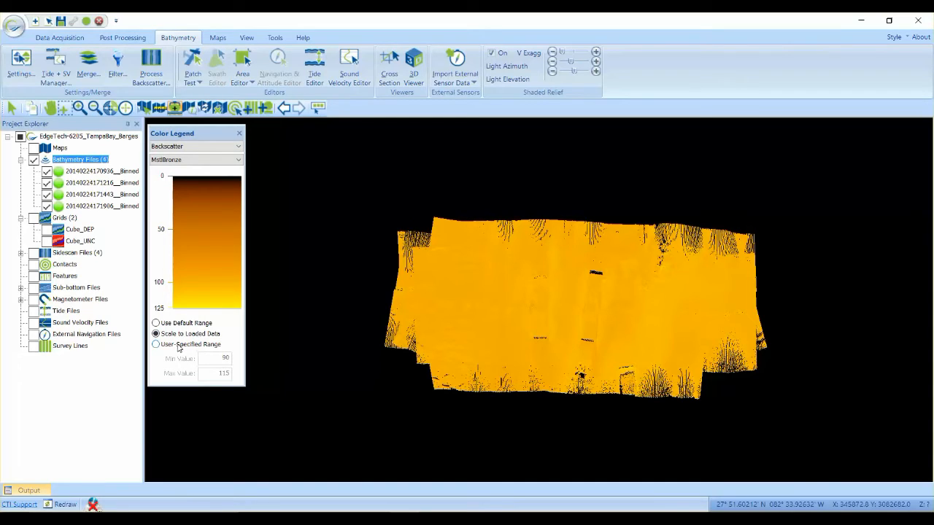
# - Switch the Backscatter color scaling back to the user-specified range
pyautogui.click(156, 344)
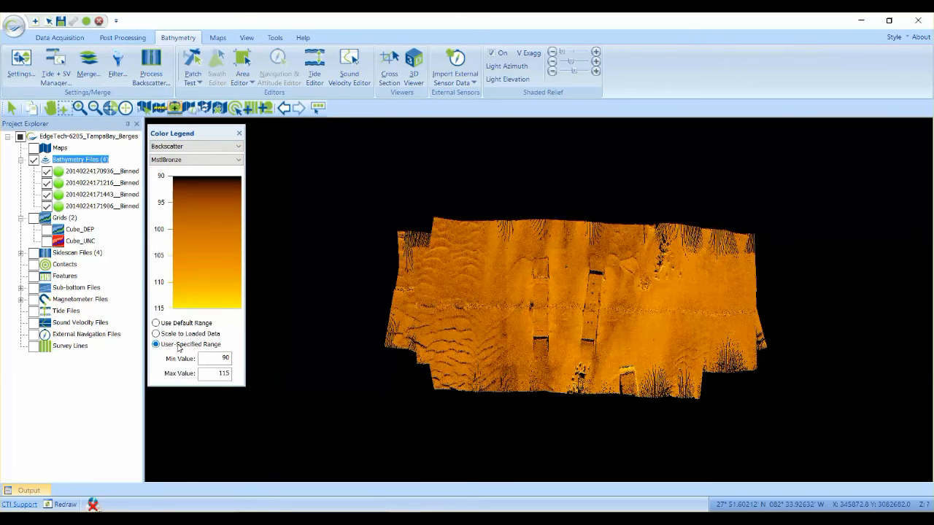
pyautogui.moveTo(200, 358); pyautogui.dragTo(230, 358)
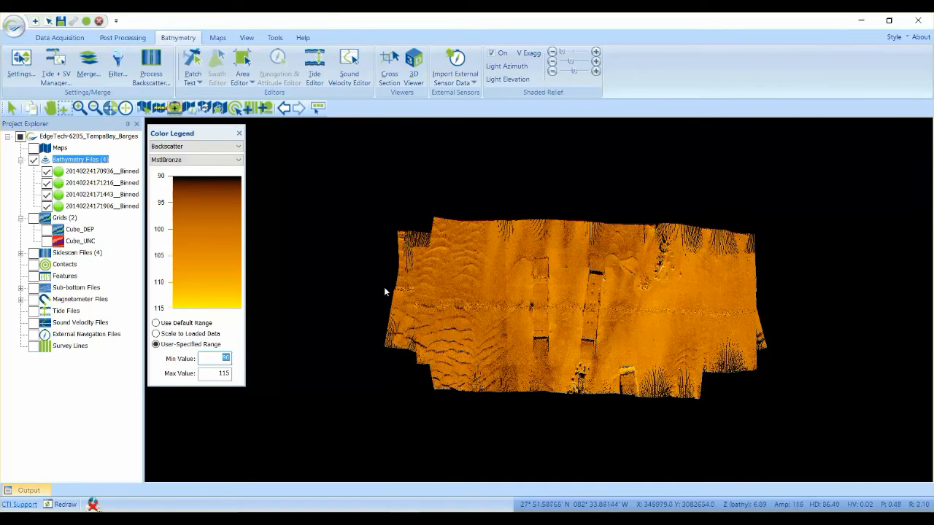
pyautogui.click(361, 283)
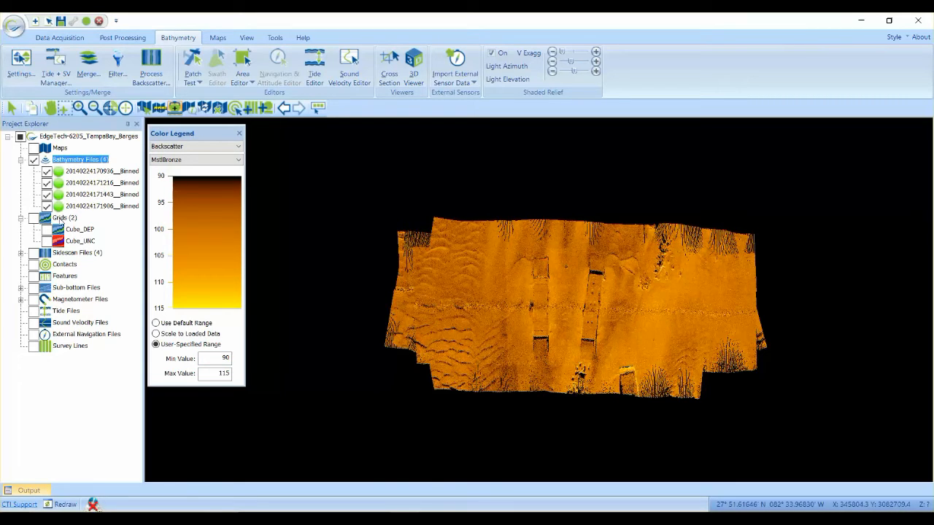
# - Create a new amplitude grid with the Nearest Range algorithm and the output file root Blend
pyautogui.click(62, 218)
pyautogui.rightClick(62, 219)
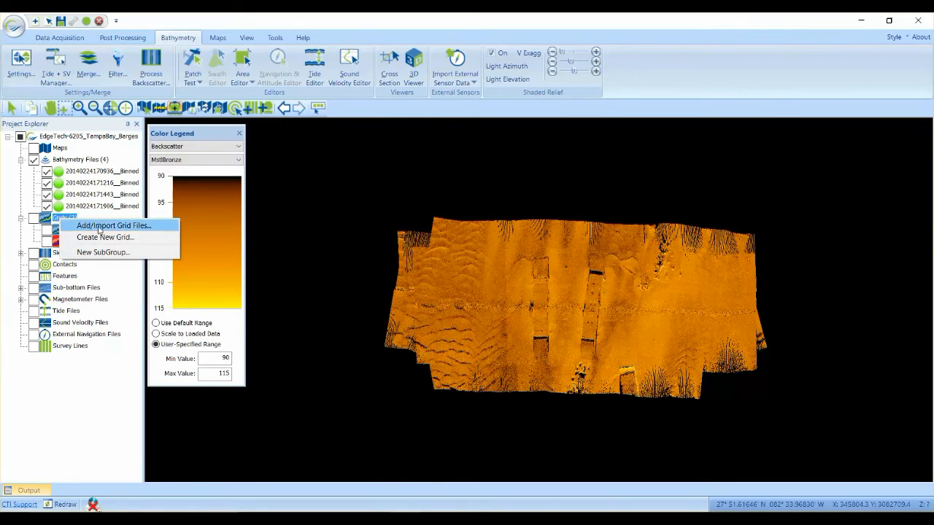
pyautogui.click(94, 238)
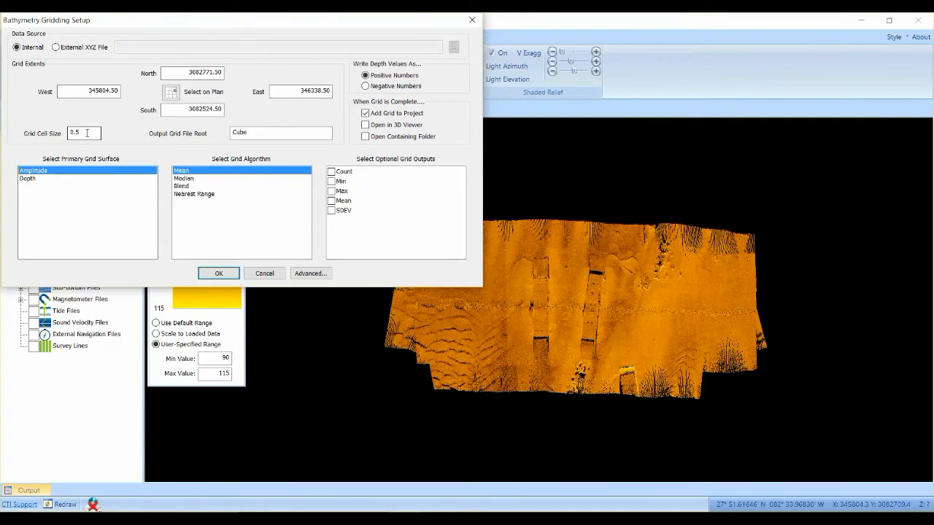
pyautogui.click(184, 197)
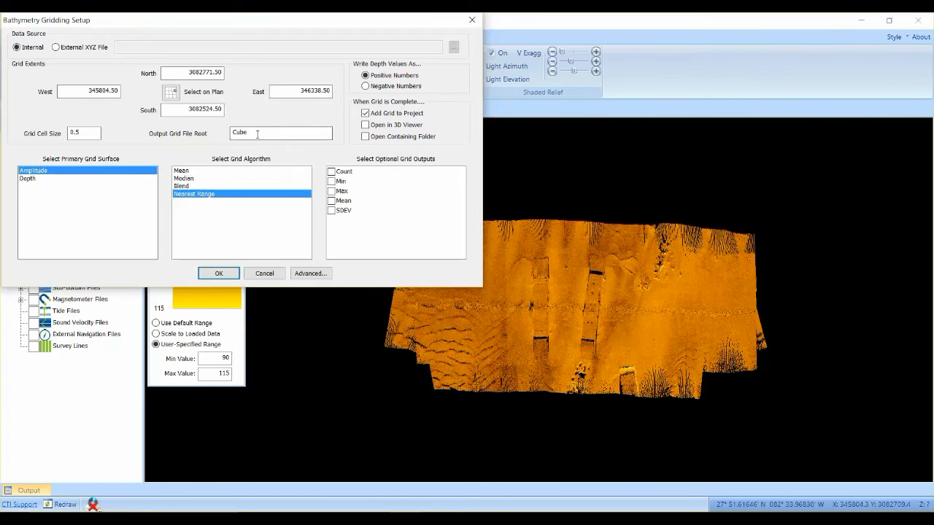
pyautogui.moveTo(253, 133); pyautogui.dragTo(215, 130)
pyautogui.write('Blend')
pyautogui.click(221, 274)
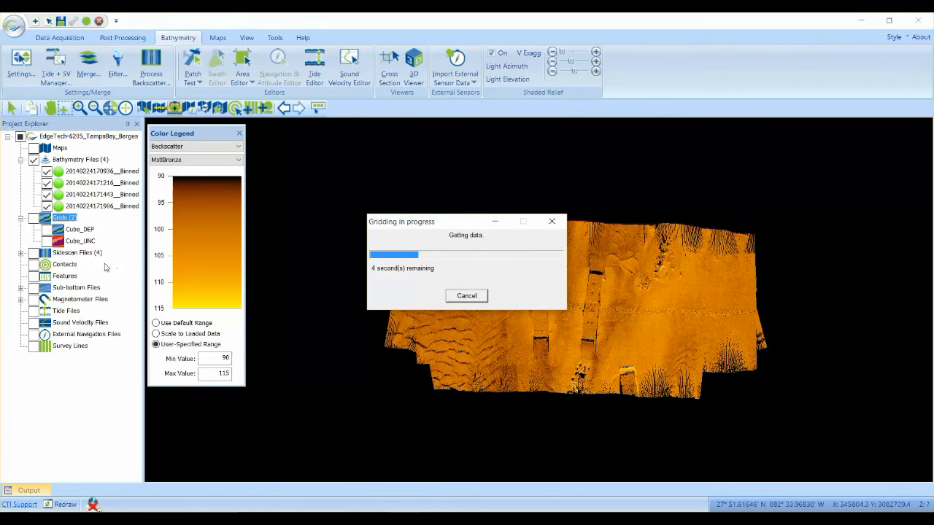
# - Create another amplitude grid with the Nearest Range algorithm and the output file root Nearest
pyautogui.rightClick(67, 223)
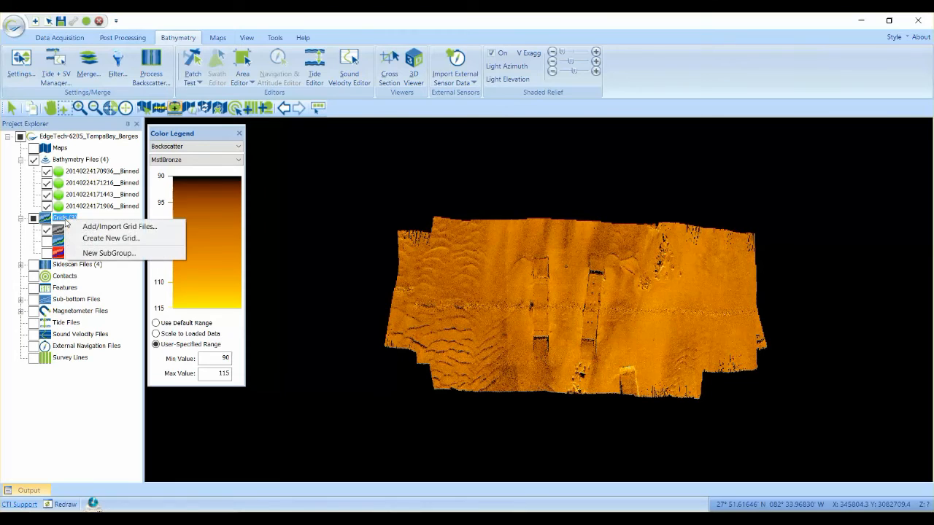
pyautogui.click(93, 245)
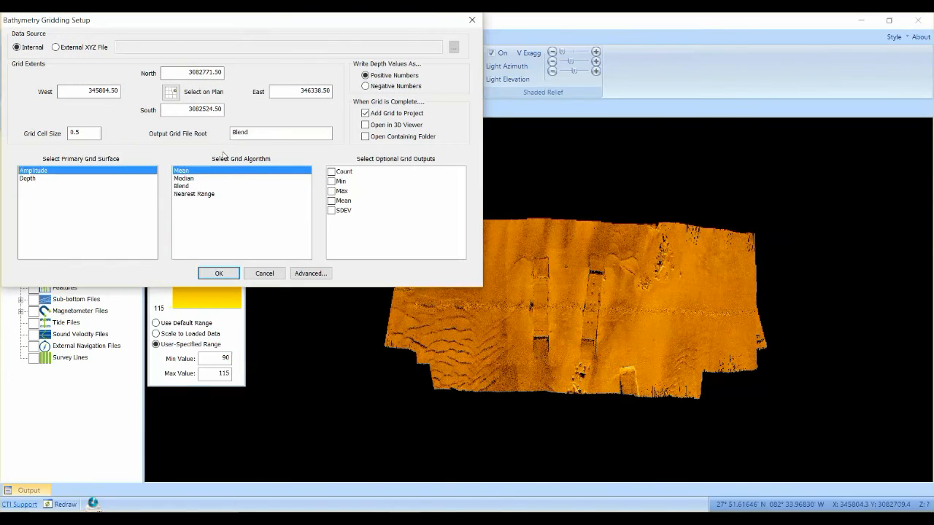
pyautogui.doubleClick(233, 132)
pyautogui.write('Nearest')
pyautogui.click(201, 194)
pyautogui.click(218, 274)
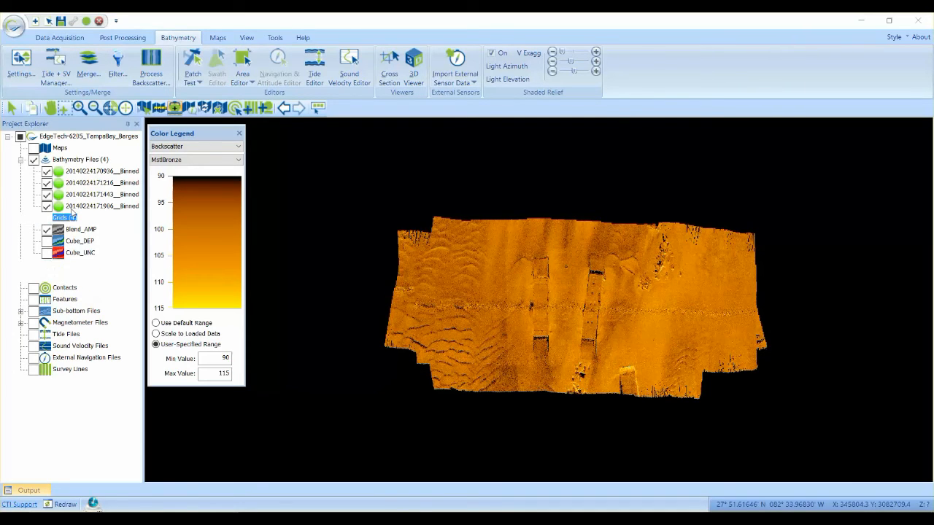
# - Hide the bathymetry files and both amplitude grids, and show only the Nearest_AMP grid again
pyautogui.click(33, 160)
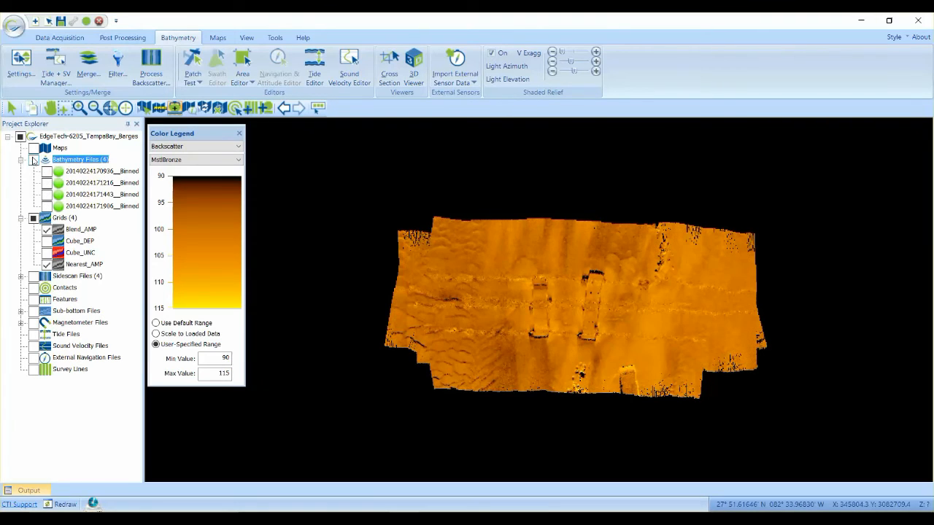
pyautogui.click(46, 265)
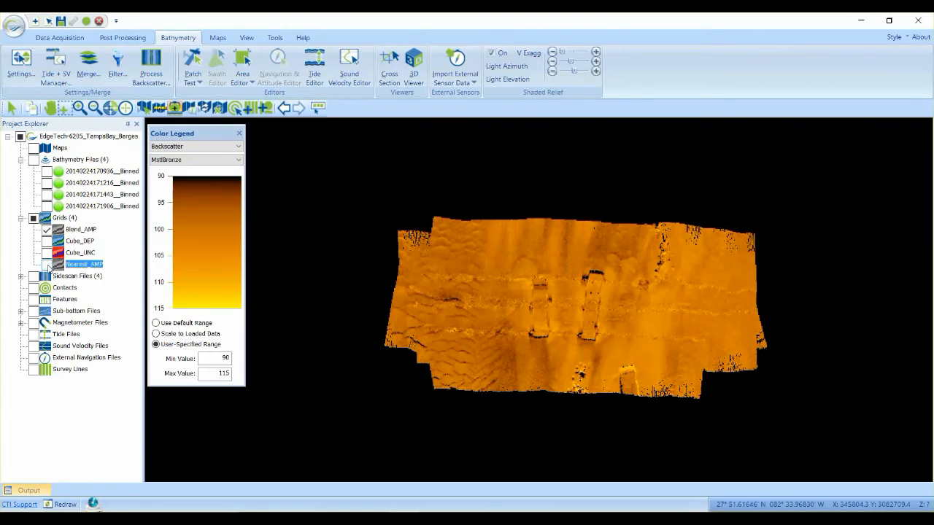
pyautogui.click(47, 230)
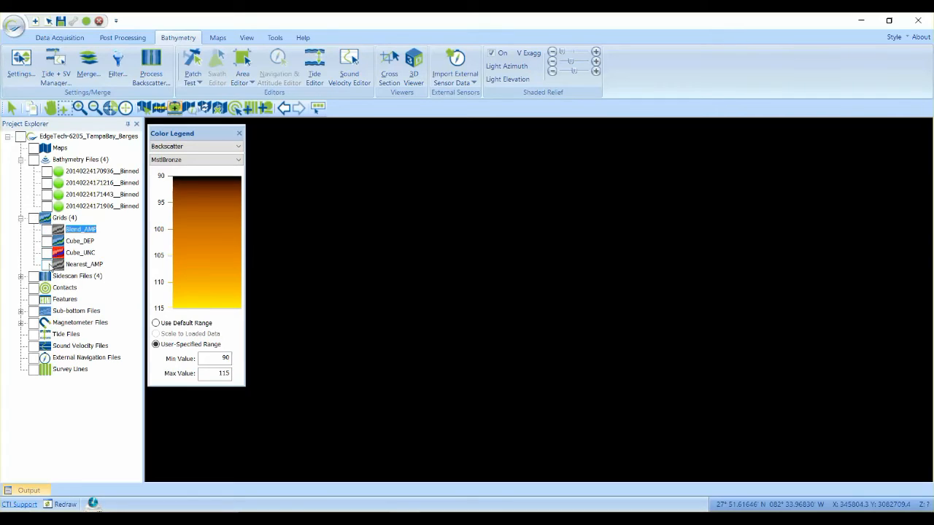
pyautogui.click(47, 265)
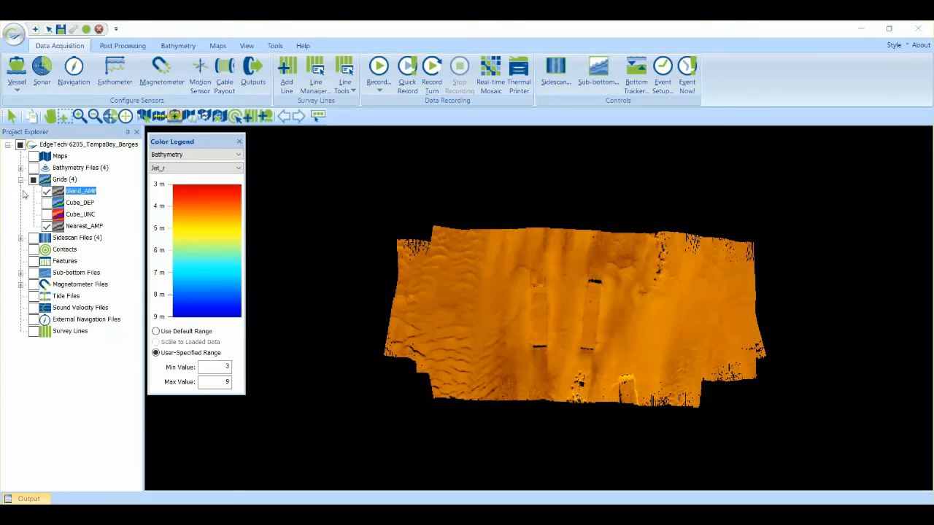
# - Compare the two amplitude grids by repeatedly hiding and showing Blend_AMP over Nearest_AMP, leaving Blend_AMP hidden
pyautogui.click(46, 191)
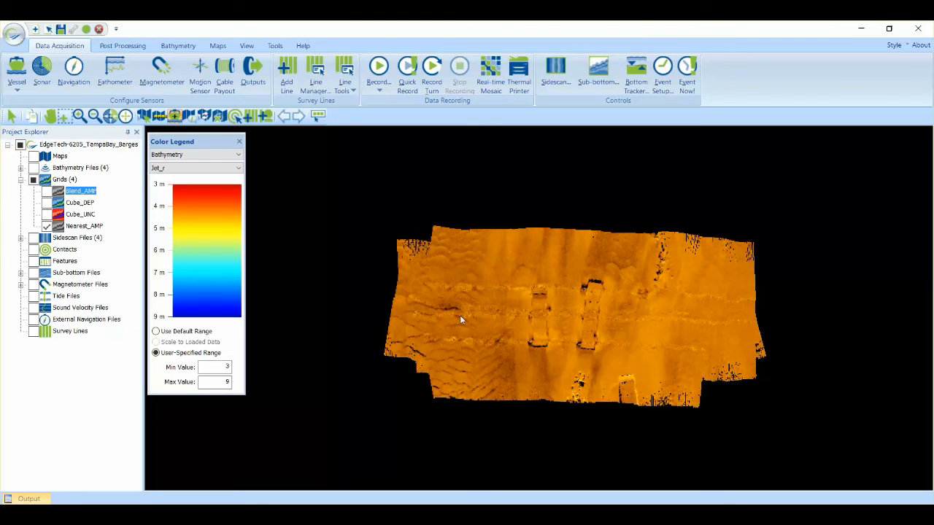
pyautogui.click(45, 193)
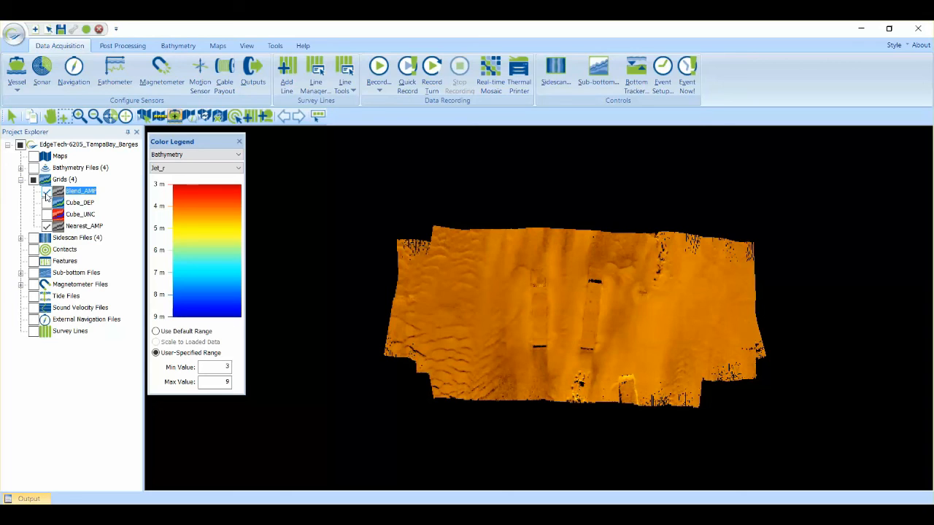
pyautogui.click(47, 192)
pyautogui.click(47, 192)
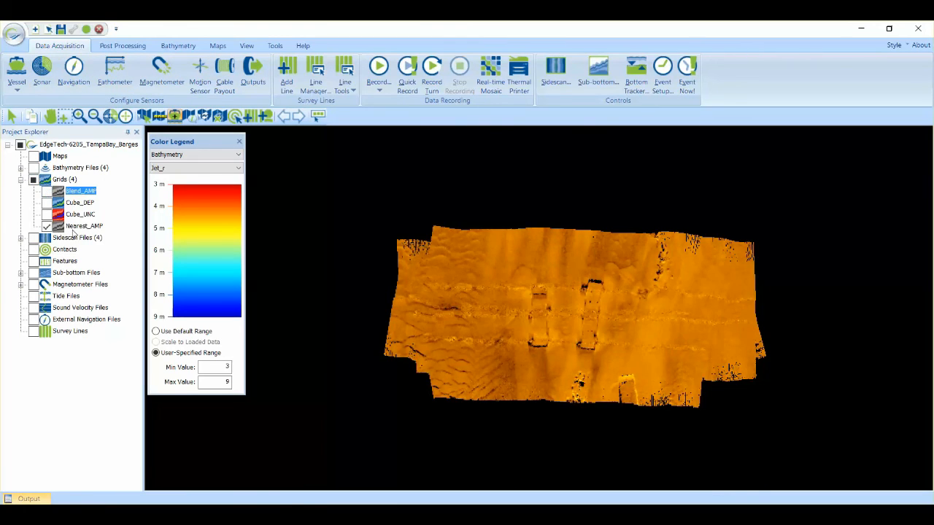